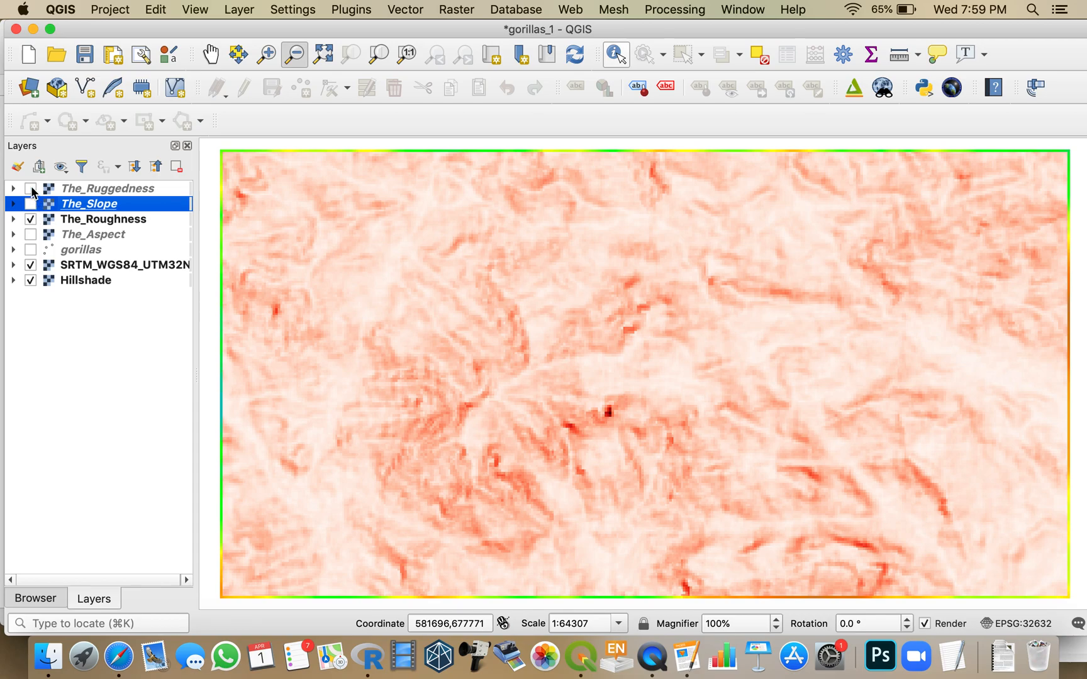
- Show and hide The_Ruggedness and The_Slope in turn to view each terrain raster
left_click(31, 188)
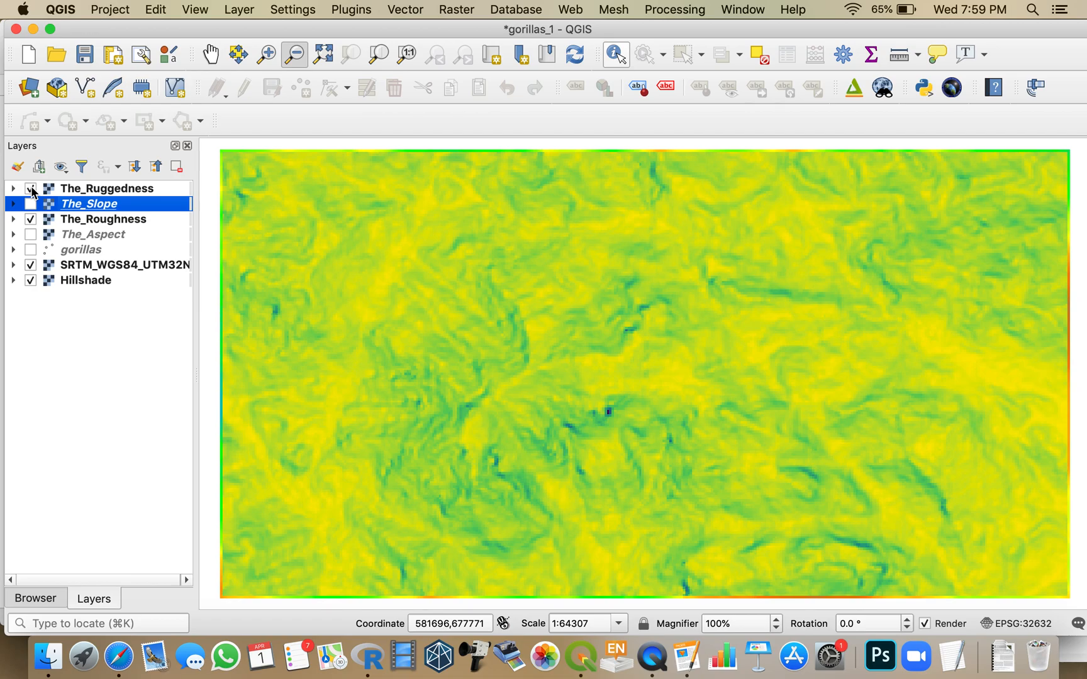
left_click(31, 189)
left_click(31, 204)
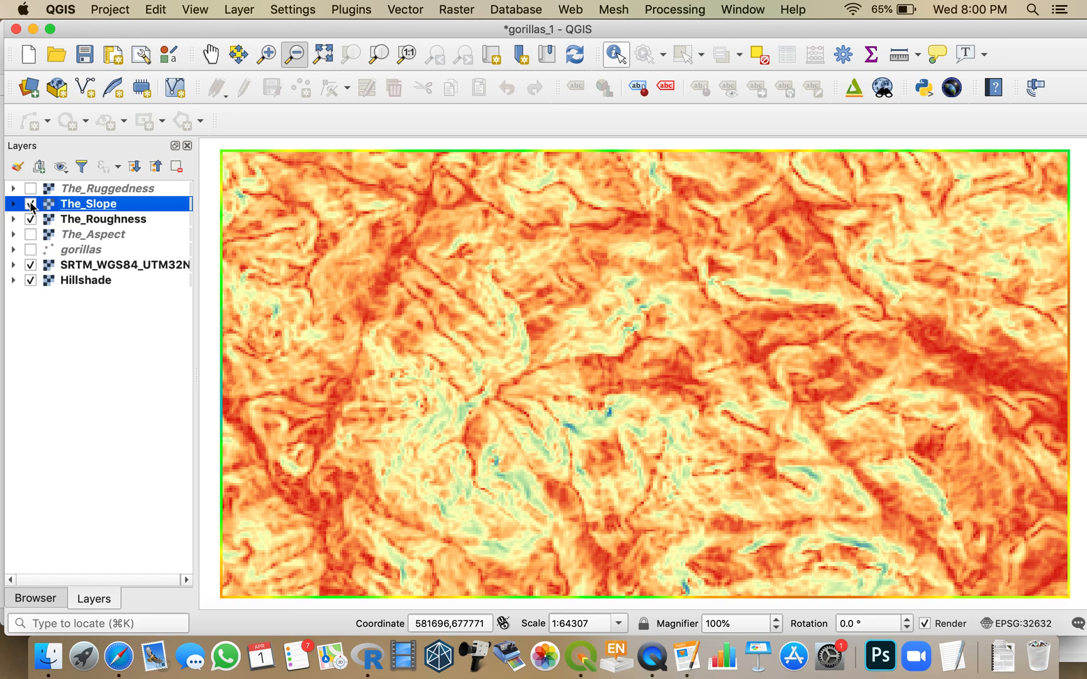
left_click(30, 204)
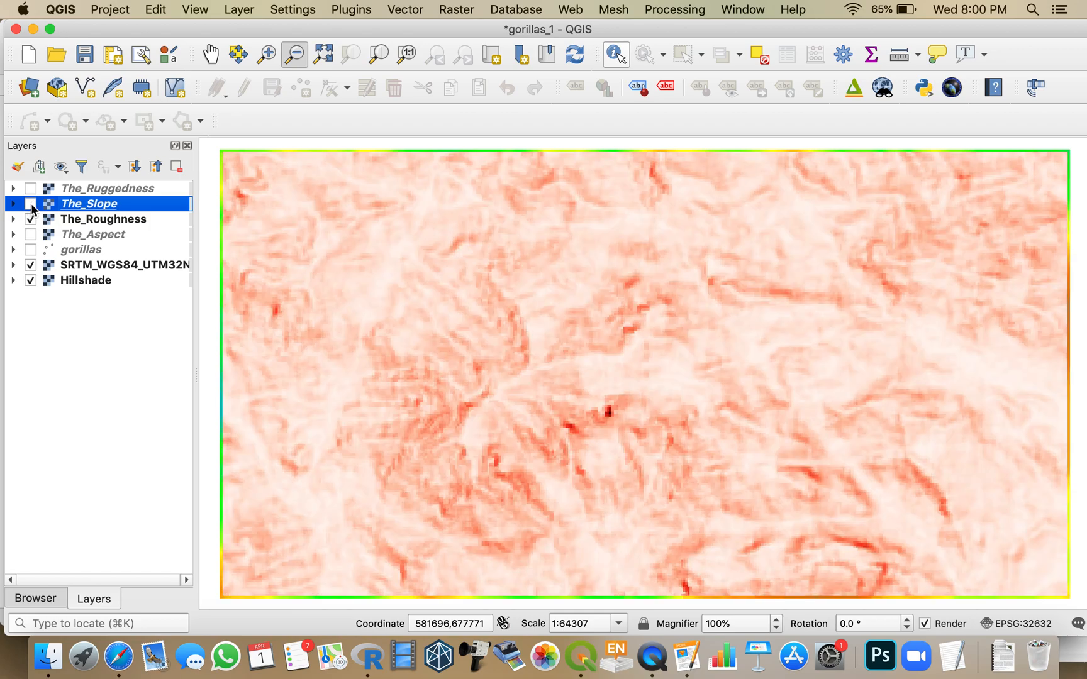
- Hide The_Roughness, then group the ruggedness, slope, roughness and aspect layers under the name Topography and collapse the group
left_click(31, 219)
left_click(76, 189)
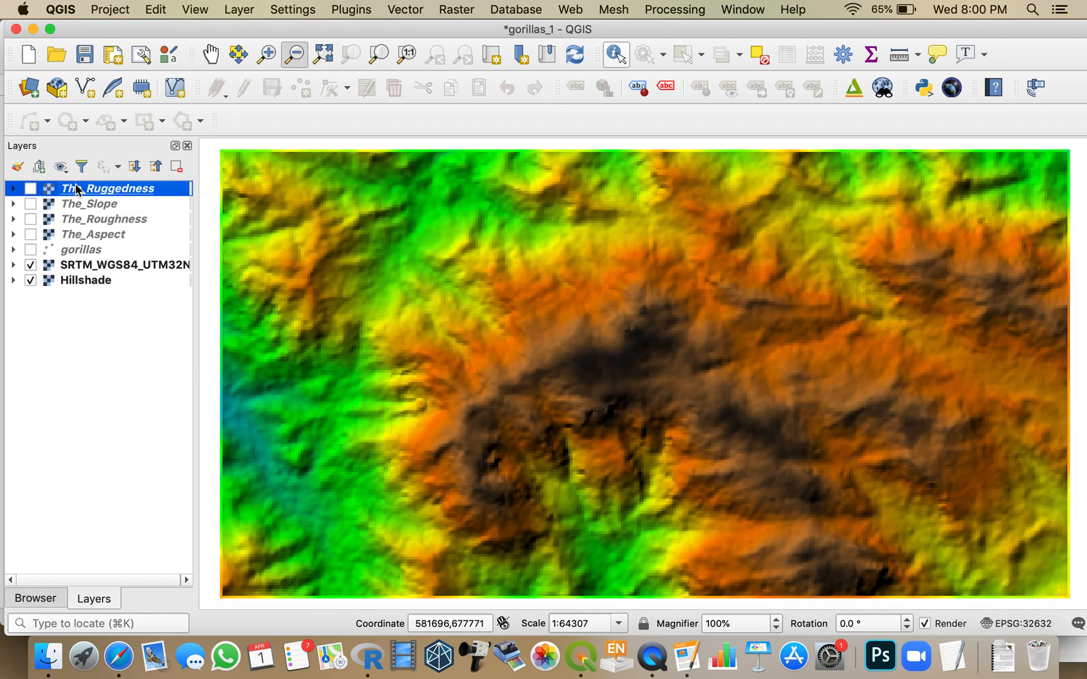
left_click(80, 235, "shift")
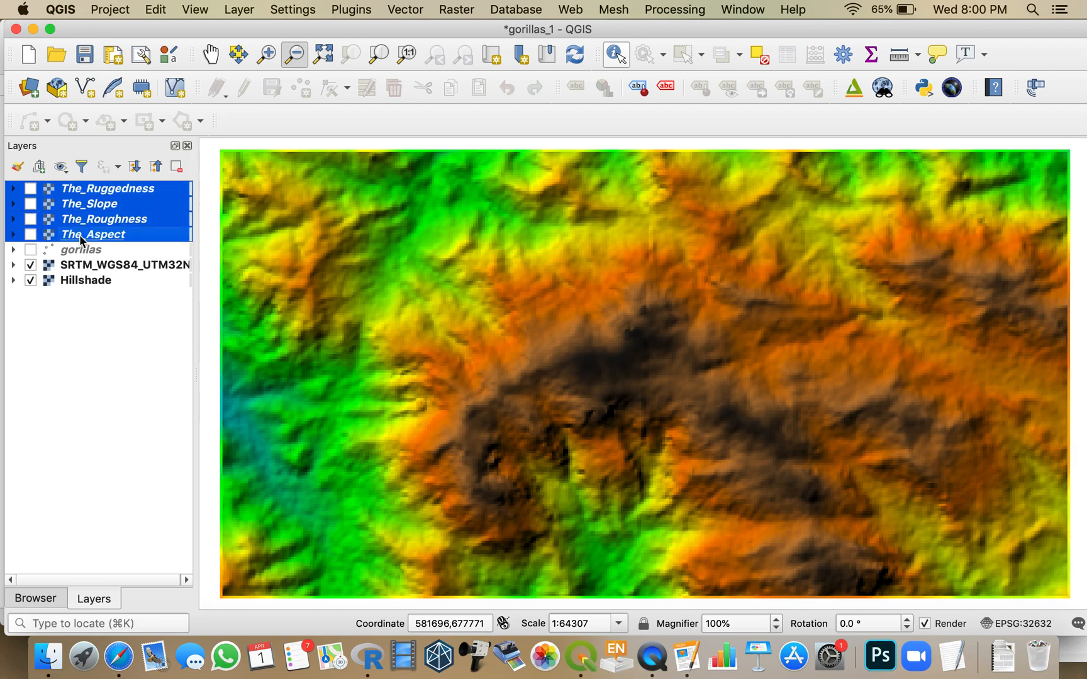
right_click(79, 235)
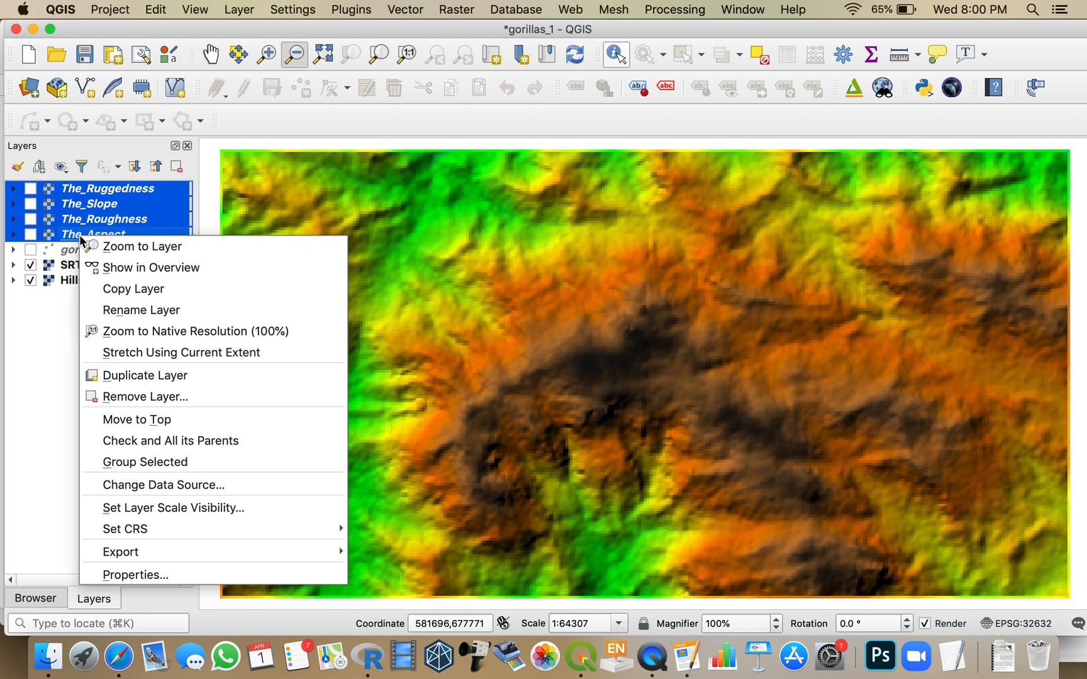
left_click(134, 461)
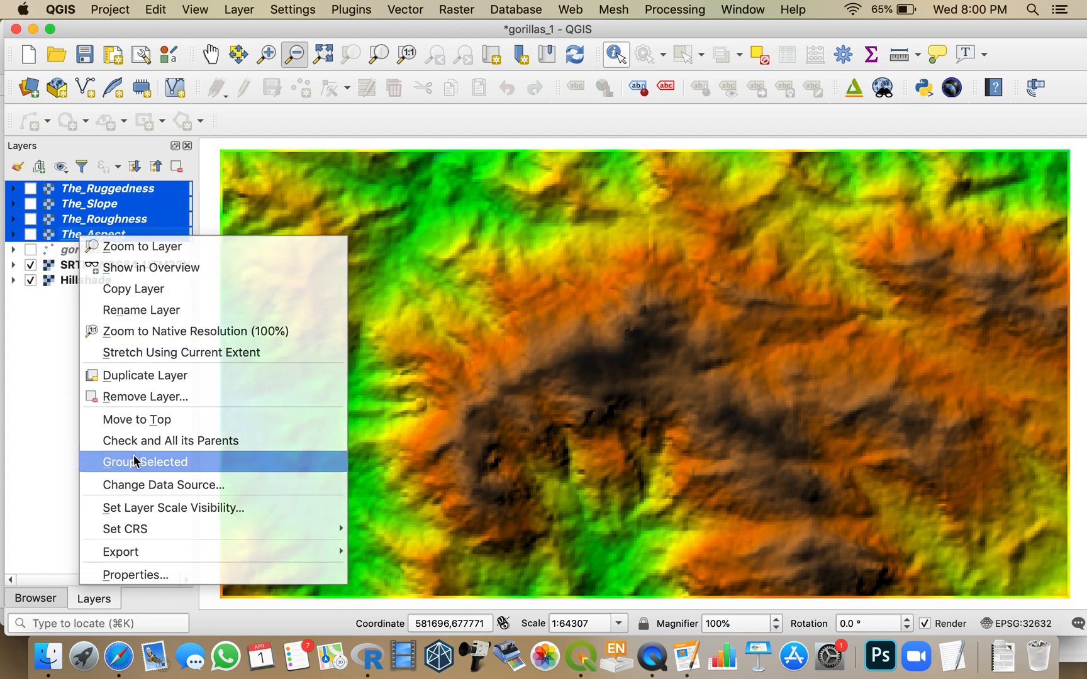
type("Top")
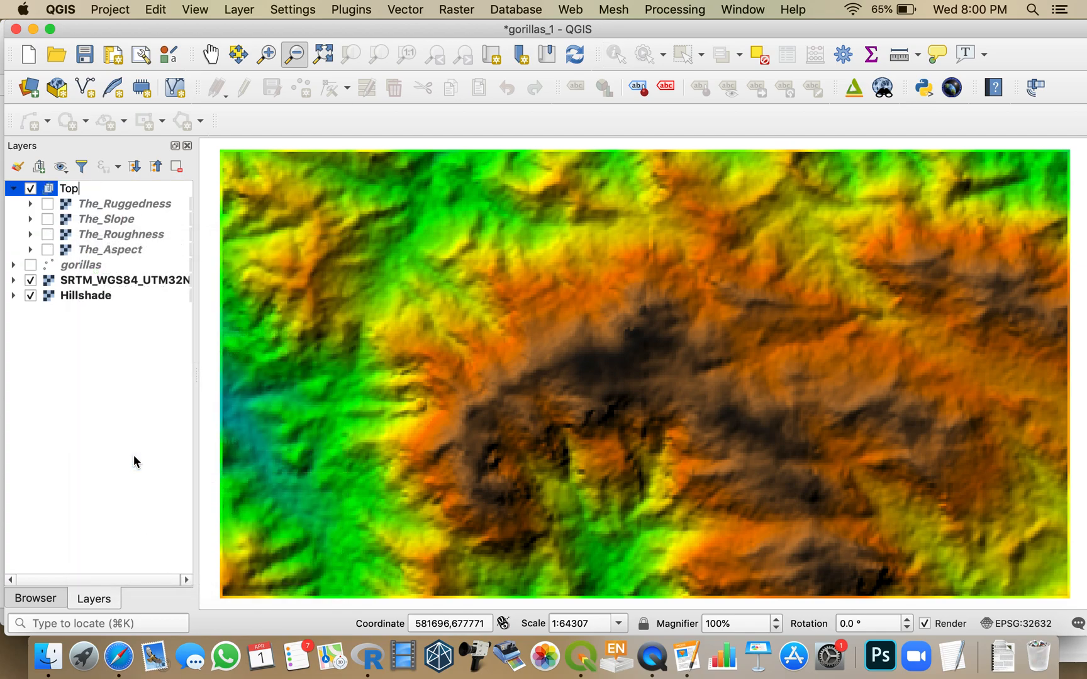
type("ography")
key("Return")
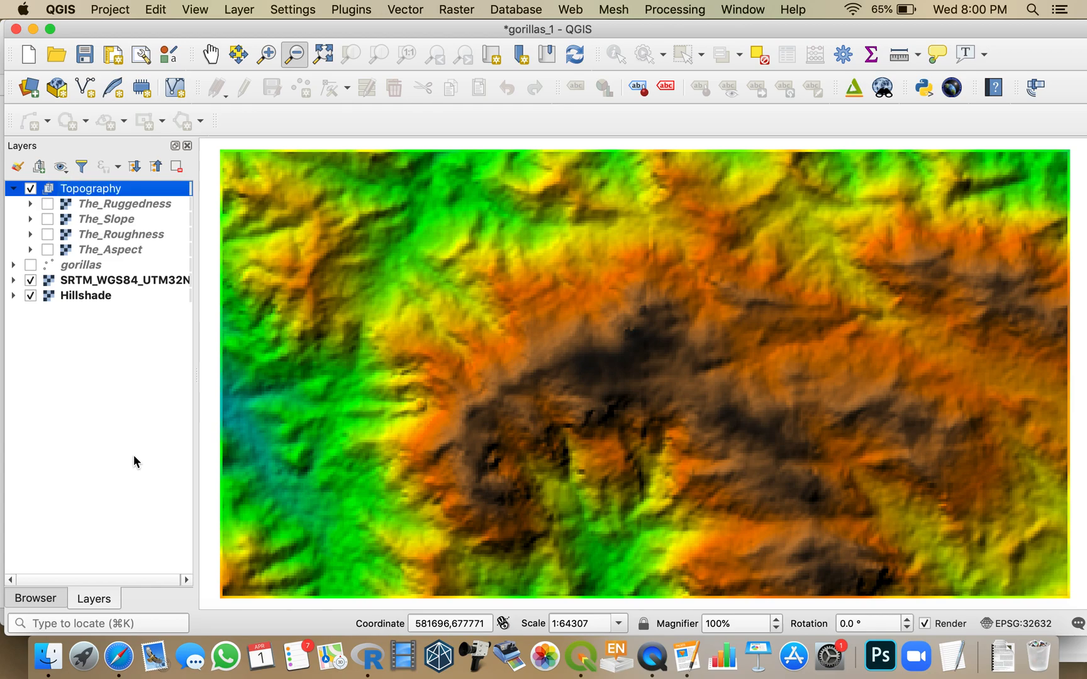
left_click(13, 190)
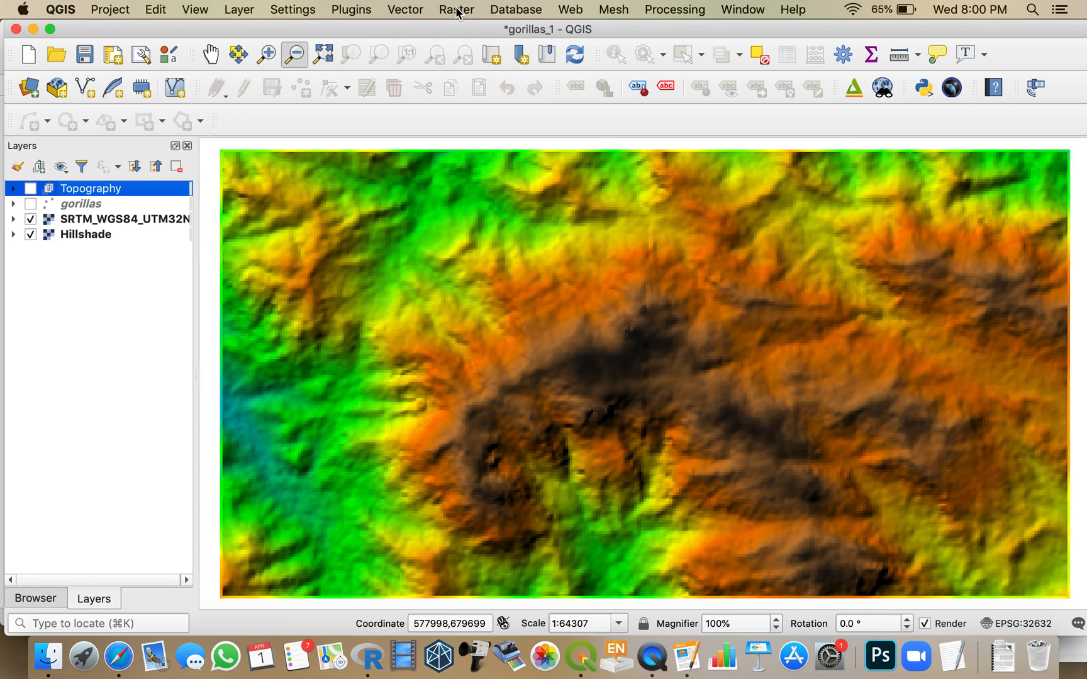
- Open the Processing Toolbox, search it for "topograph" and check the matching SAGA Terrain Analysis - Hydrology tools
left_click(668, 12)
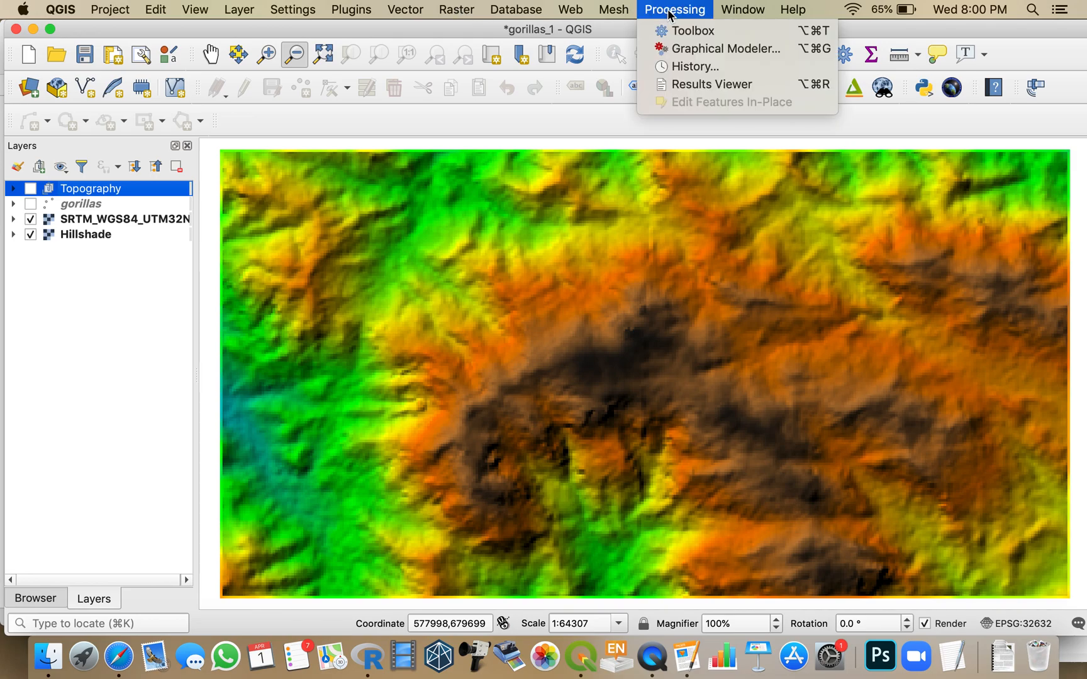
left_click(692, 32)
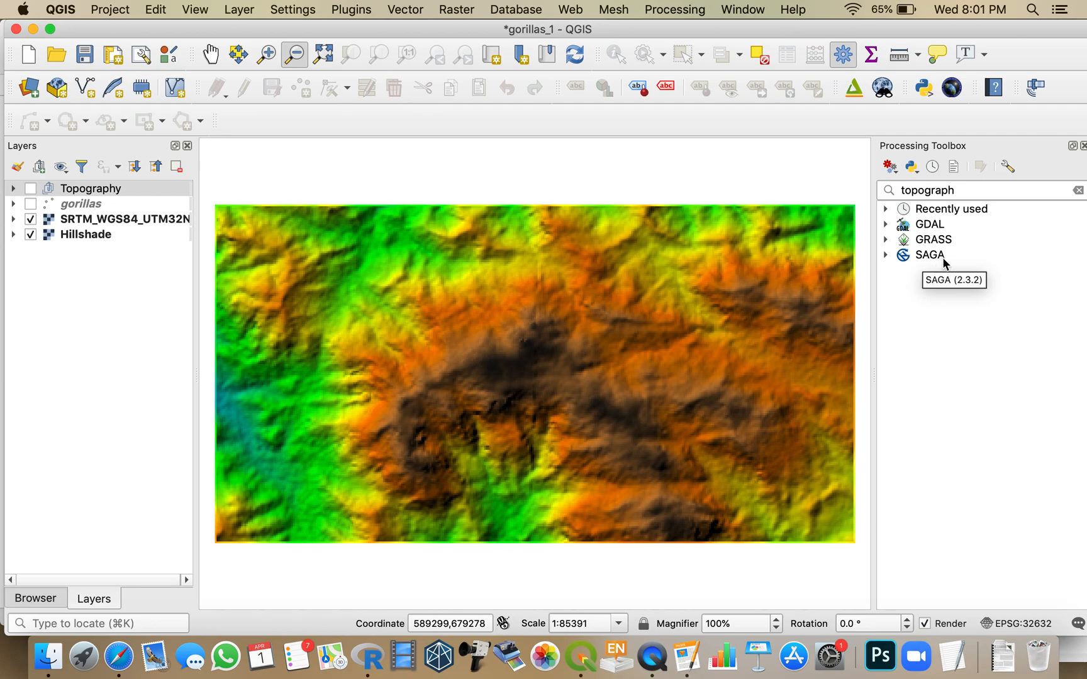
left_click(886, 254)
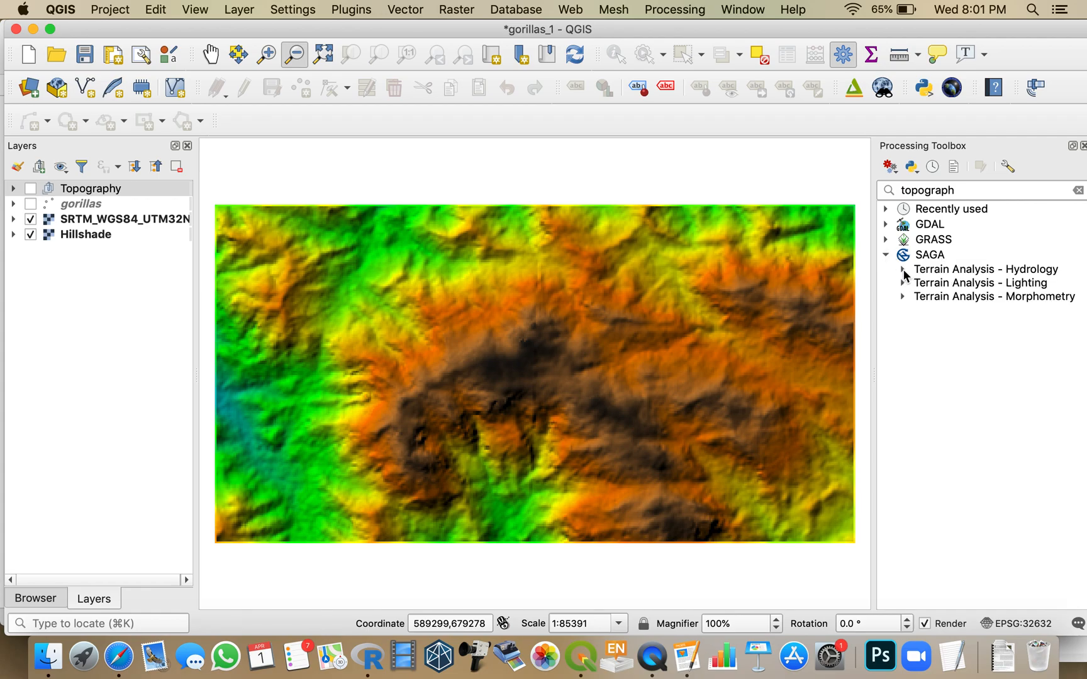
left_click(903, 271)
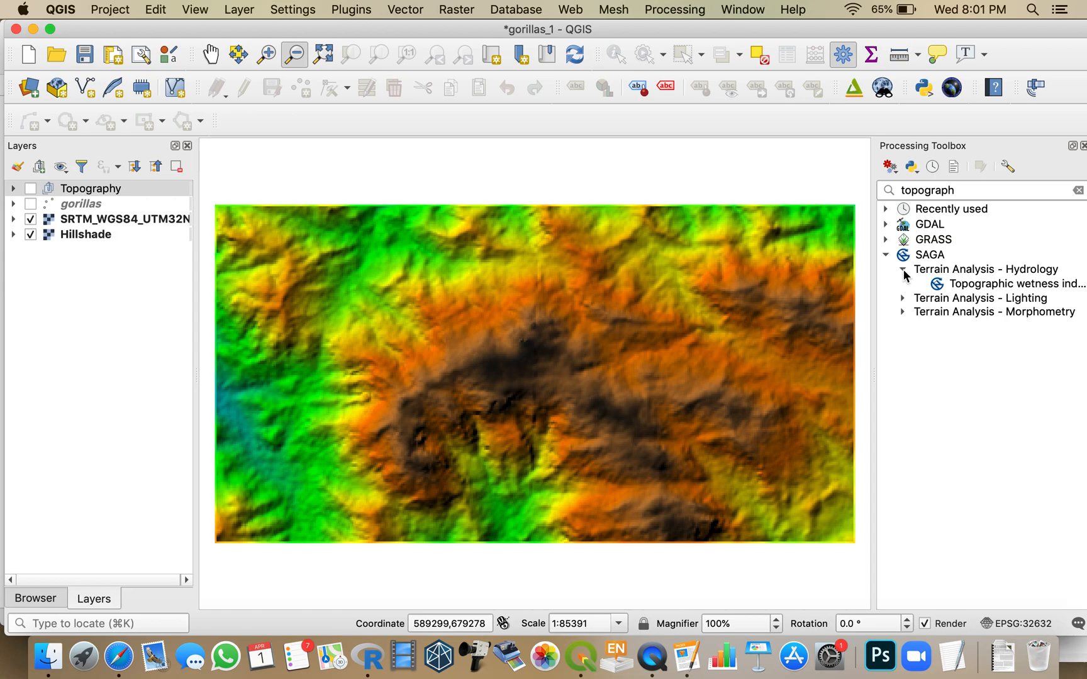
left_click(903, 270)
- Clear the toolbox search and open the Fill sinks tool from SAGA's Terrain Analysis - Hydrology group
double_click(942, 190)
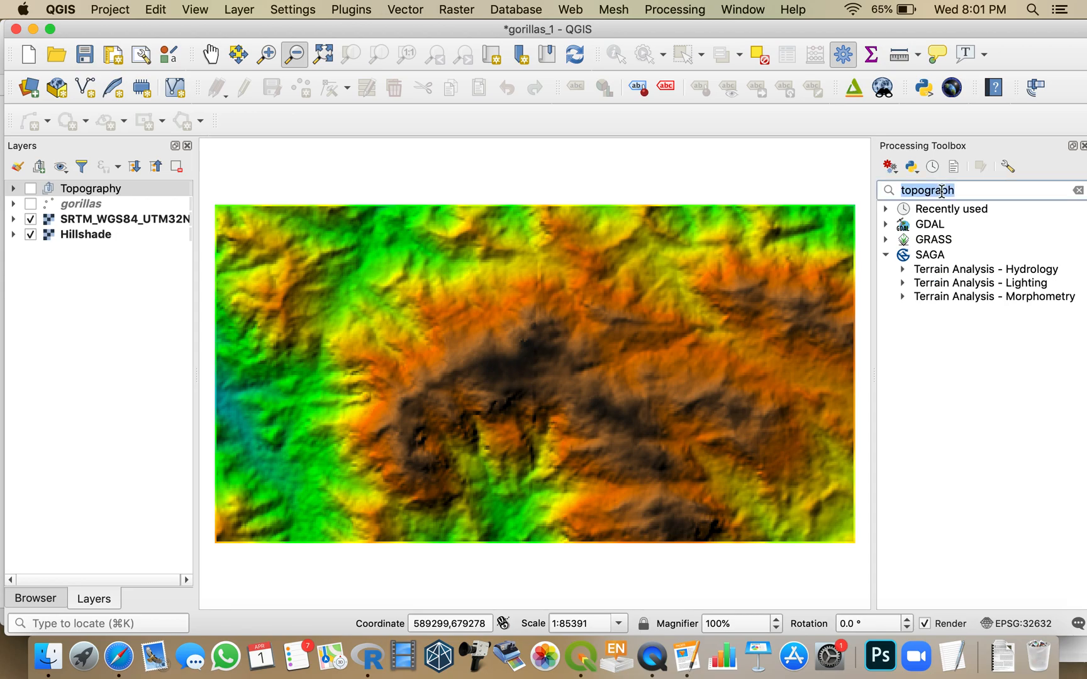
key("BackSpace")
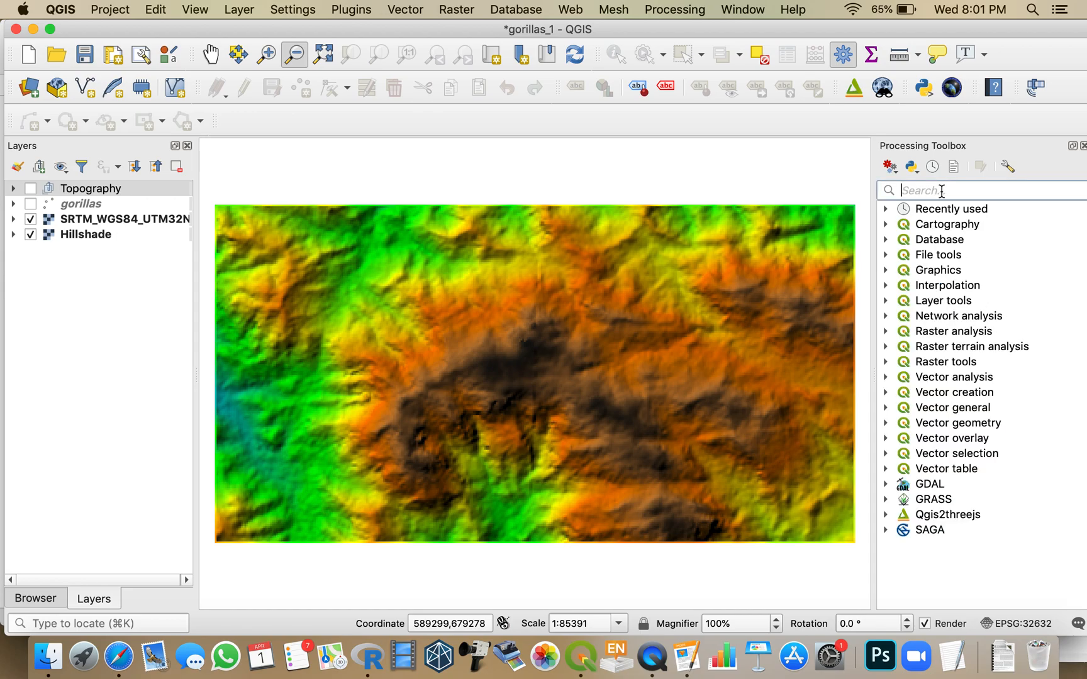
left_click(885, 530)
scroll(948, 486, "down", 10)
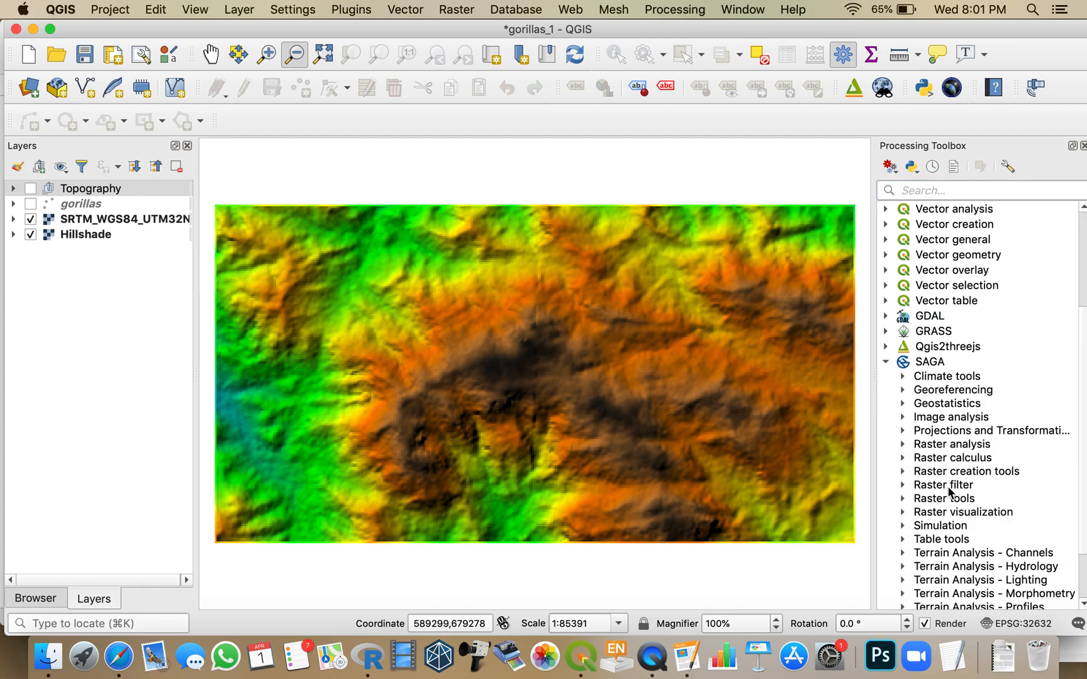
scroll(950, 491, "down", 2)
scroll(950, 492, "down", 2)
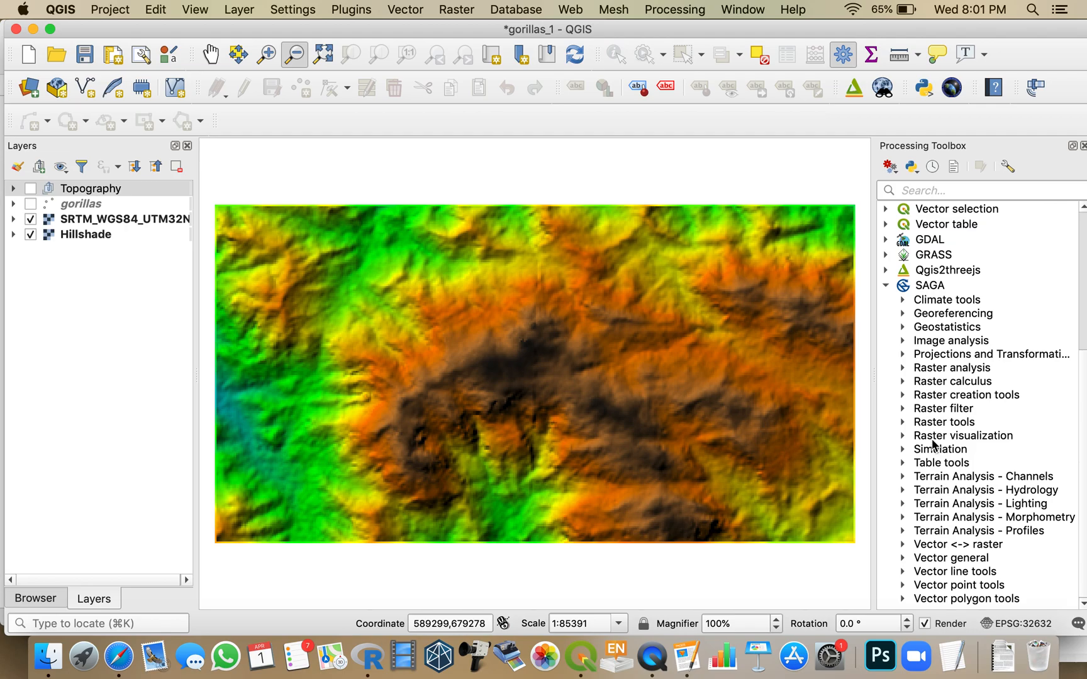
left_click(903, 491)
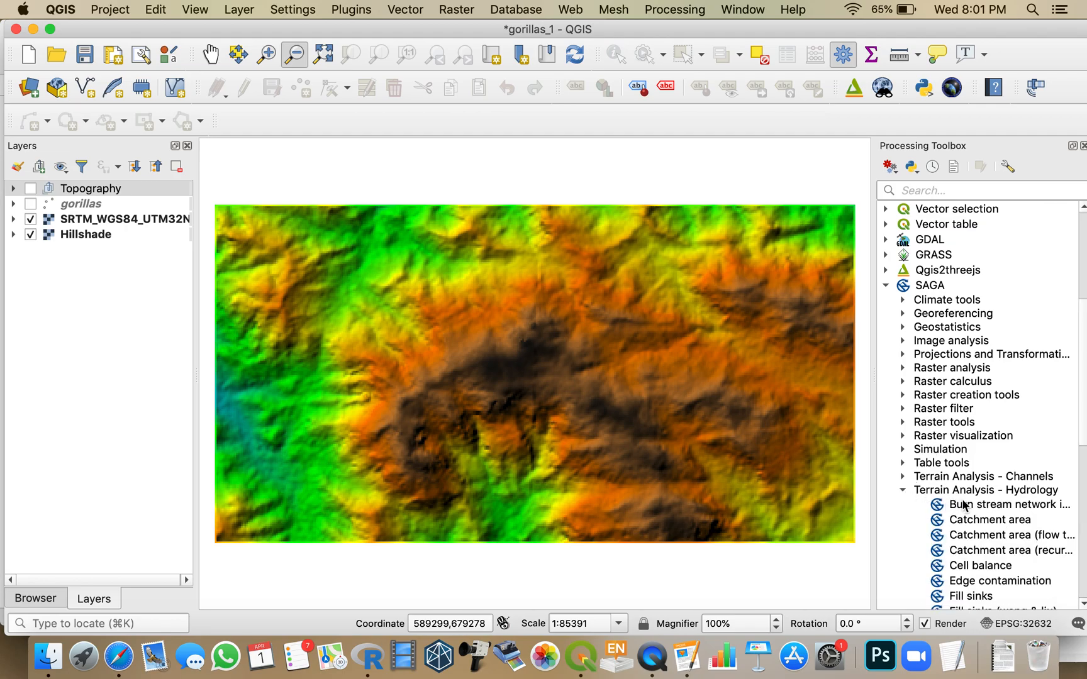
scroll(965, 505, "down", 5)
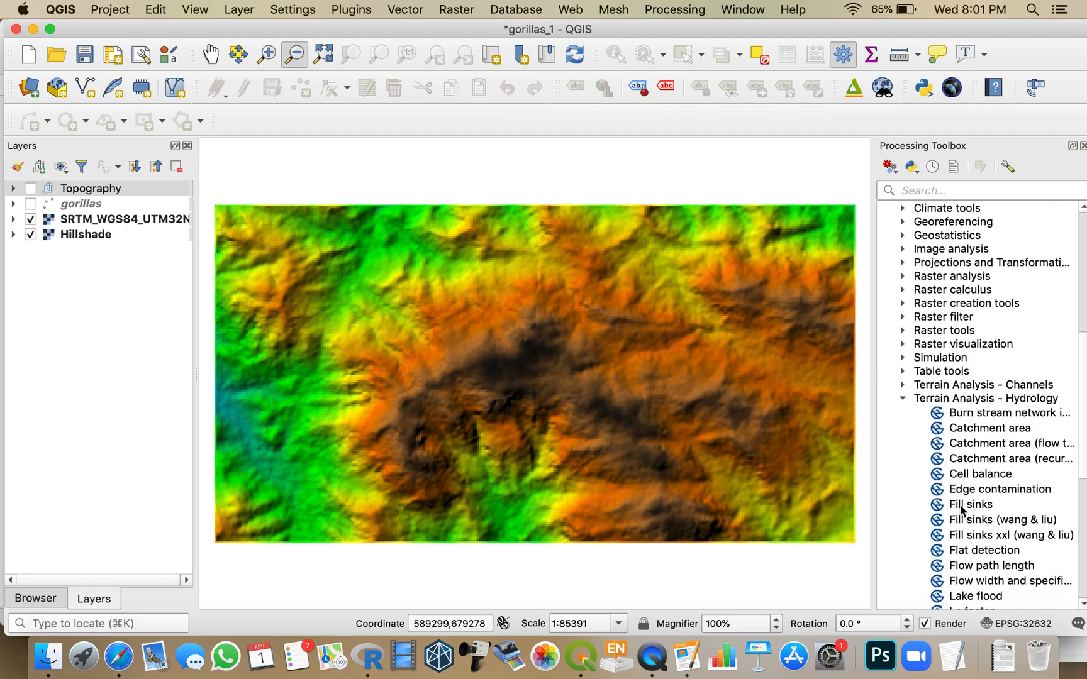
left_click(960, 508)
double_click(960, 508)
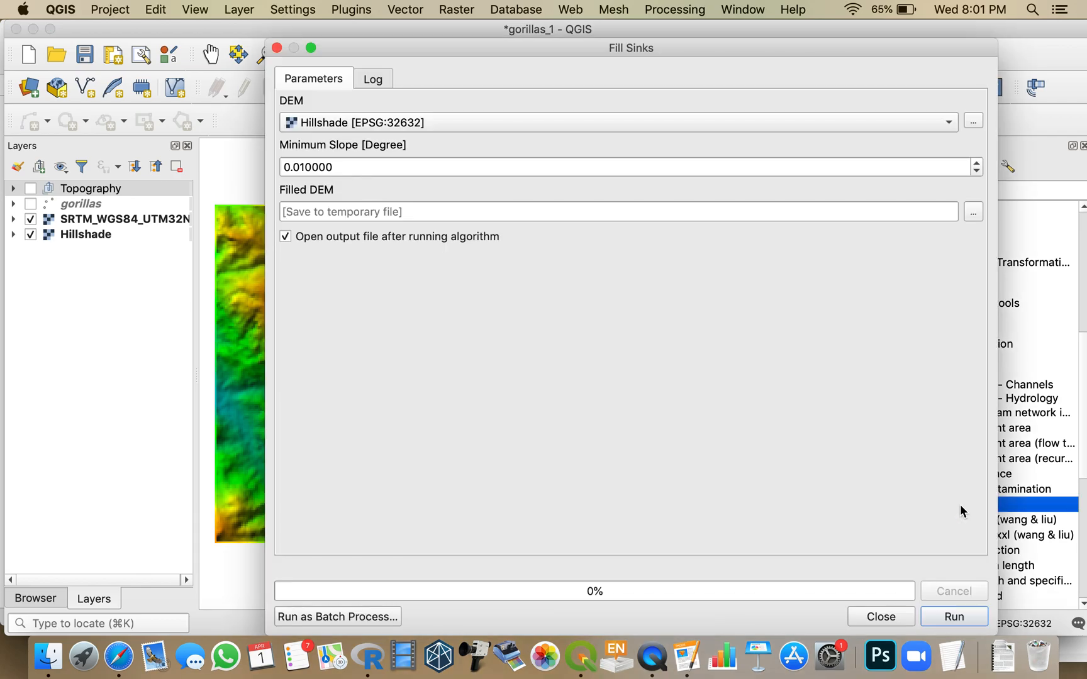
- Run Fill Sinks with SRTM_WGS84_UTM32N as the DEM, keeping the minimum slope of 0.01 degrees and a temporary output
left_click(497, 123)
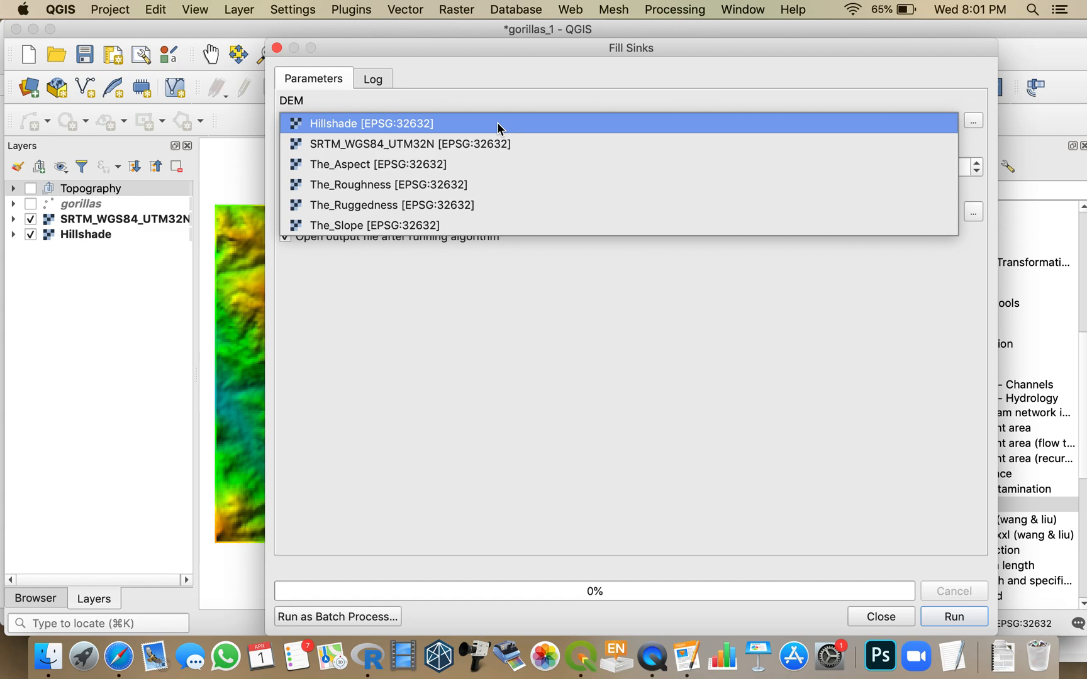
left_click(482, 142)
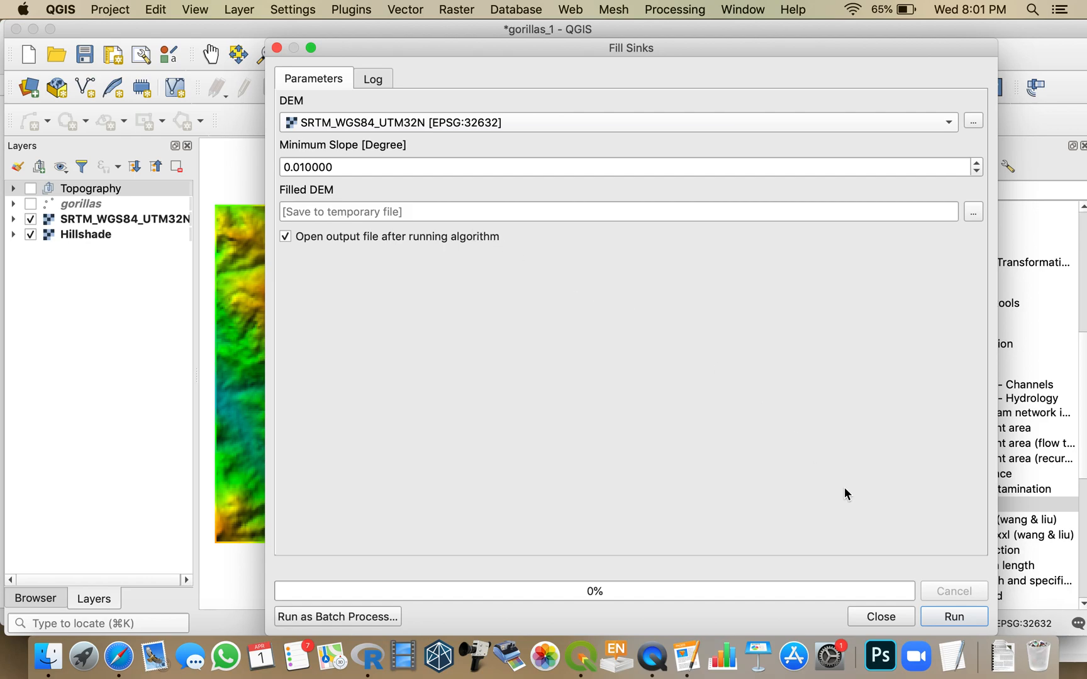
left_click(963, 615)
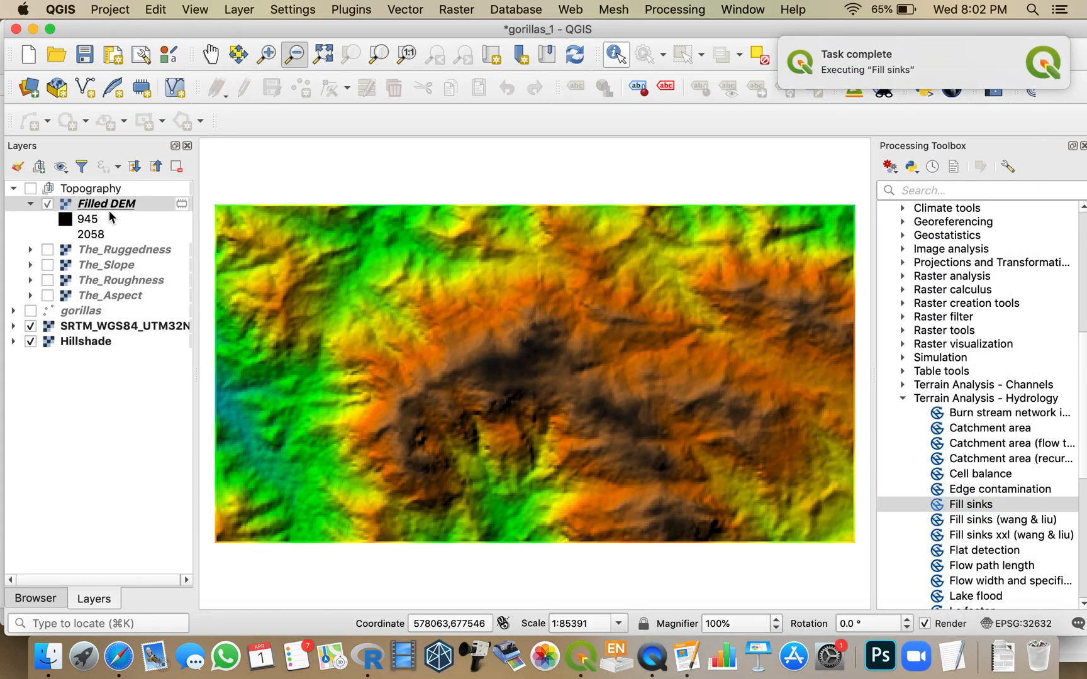
- Move the Filled DEM layer out of the Topography group to the end of the layer list
left_click_drag(92, 208, 93, 195)
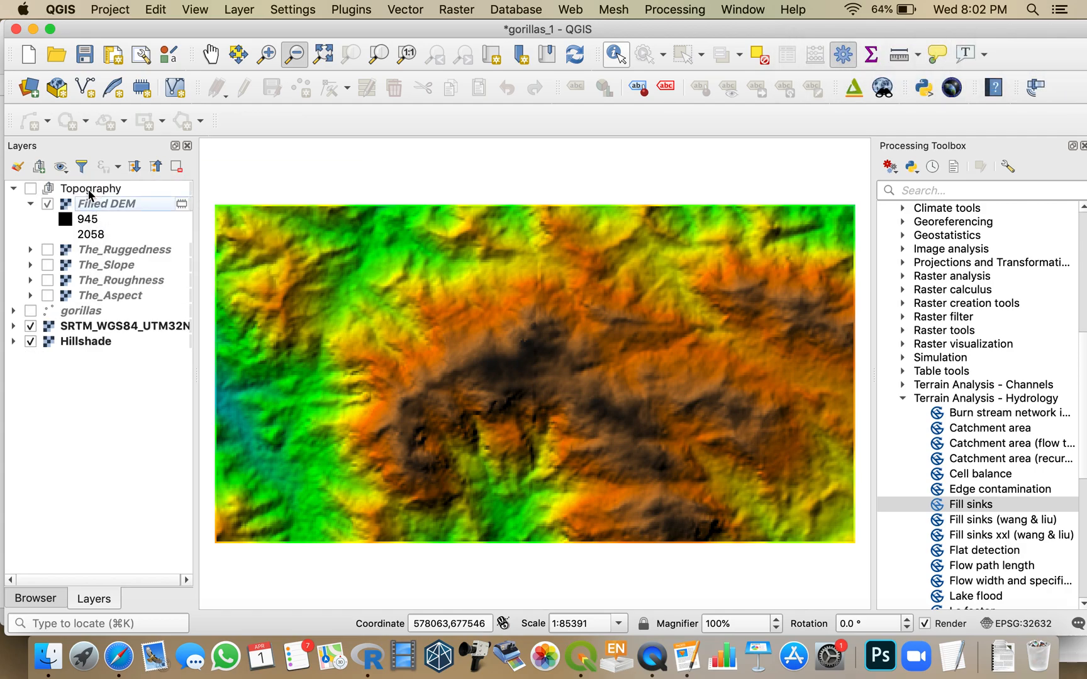
left_click(99, 209)
left_click_drag(99, 210, 86, 370)
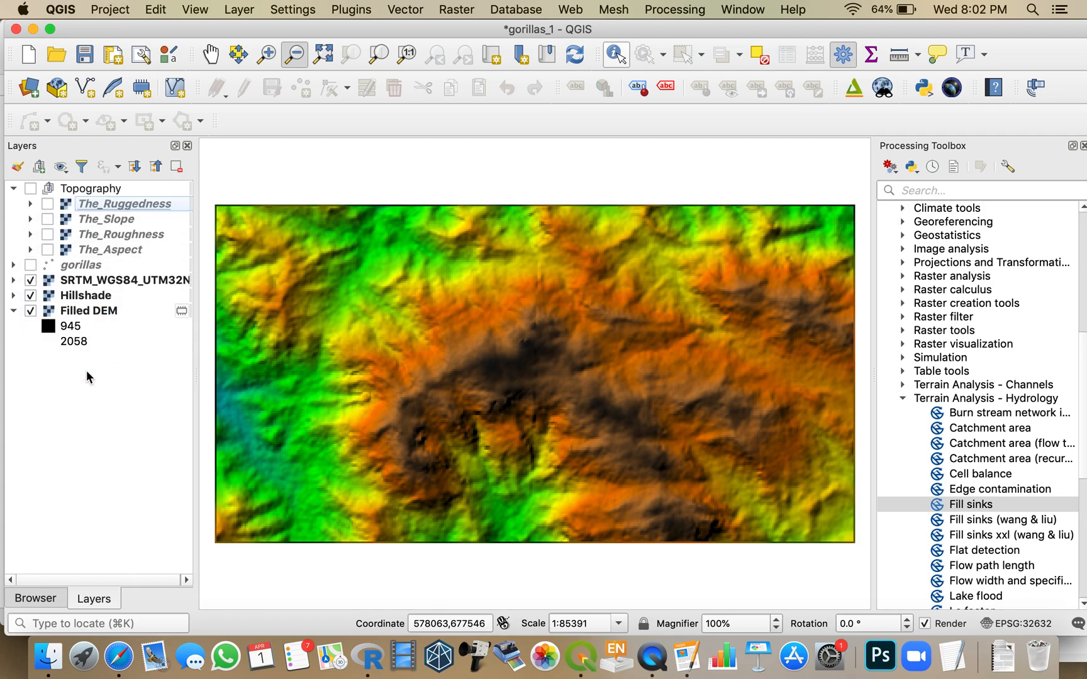
- Collapse the Topography group and move it below all other layers, and move Filled DEM above all layers
left_click(14, 190)
left_click_drag(96, 195, 100, 309)
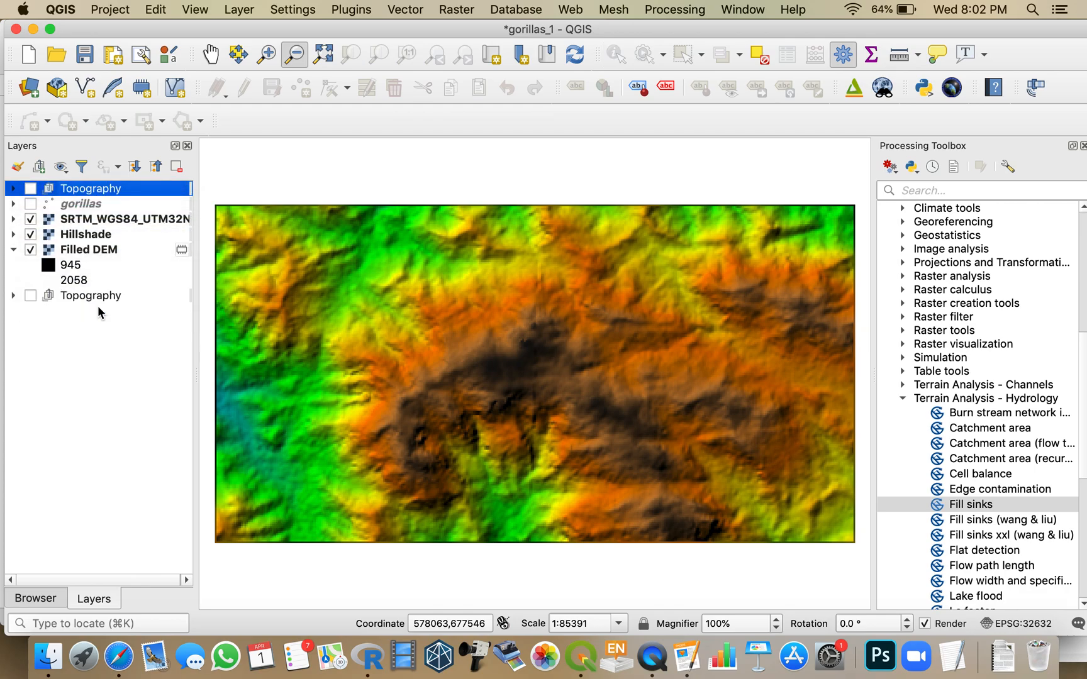
left_click(85, 236)
left_click_drag(85, 236, 85, 188)
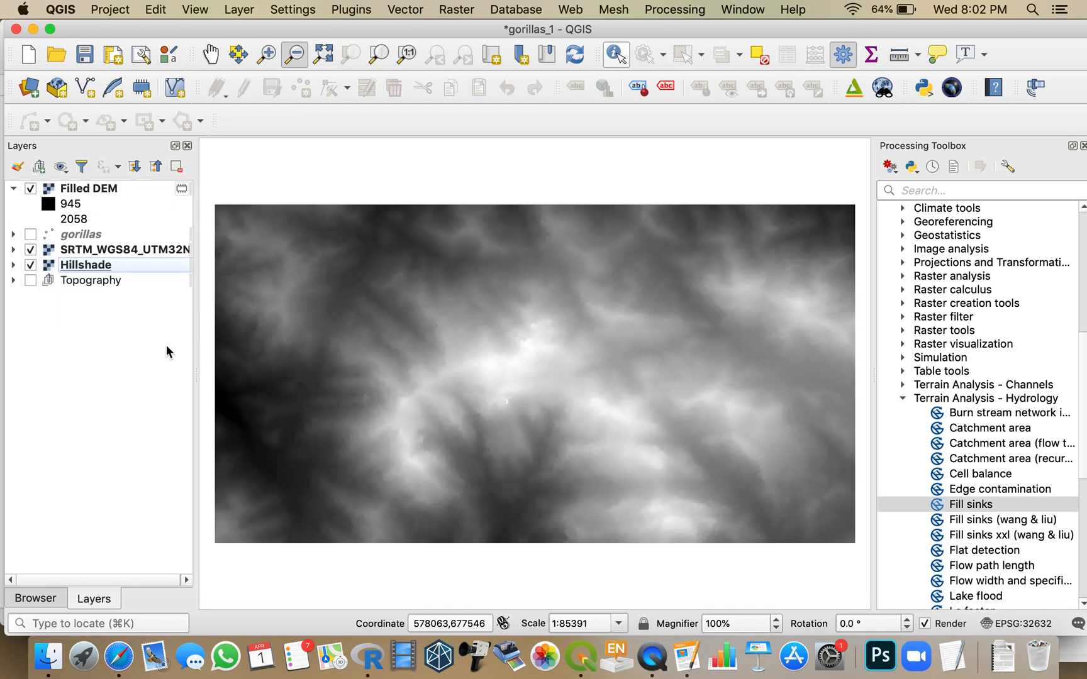